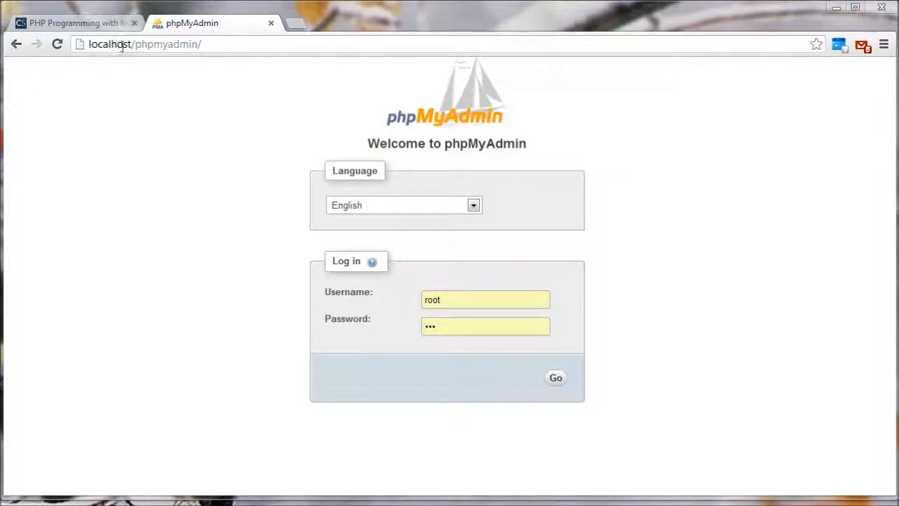
Step: Load the localhost homepage and open phpmyadmin from the listed aliases
{"action": "left_click_drag", "start_coordinate": [135, 45], "coordinate": [271, 44]}
{"action": "key", "text": "BackSpace"}
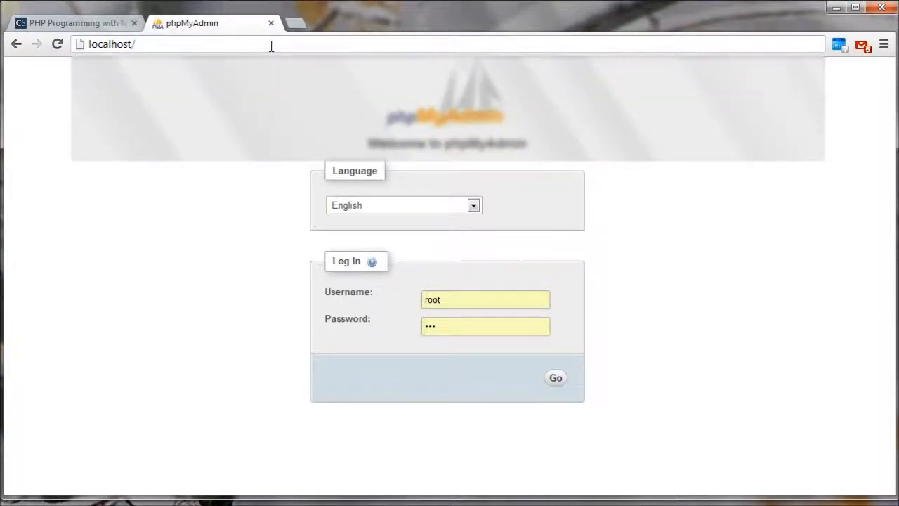
{"action": "key", "text": "Return"}
{"action": "scroll", "coordinate": [243, 290], "scroll_direction": "down", "scroll_amount": 5}
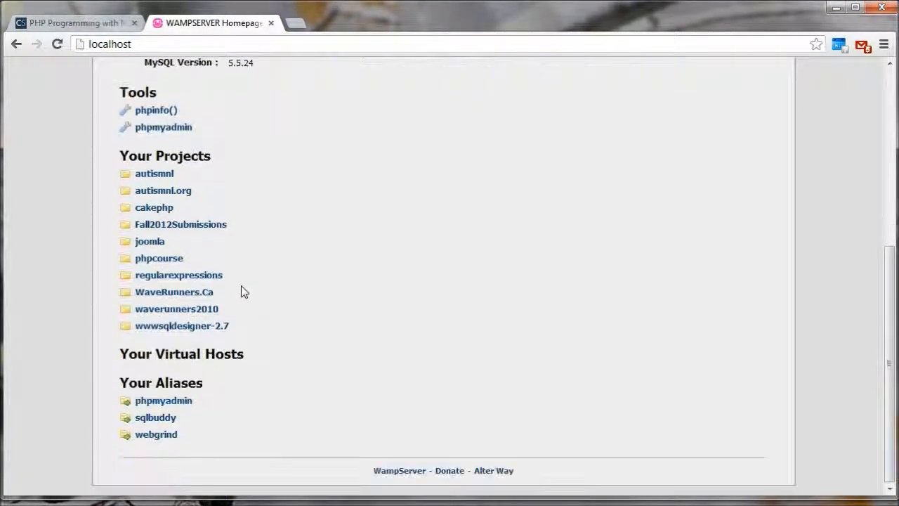
{"action": "left_click", "coordinate": [161, 402]}
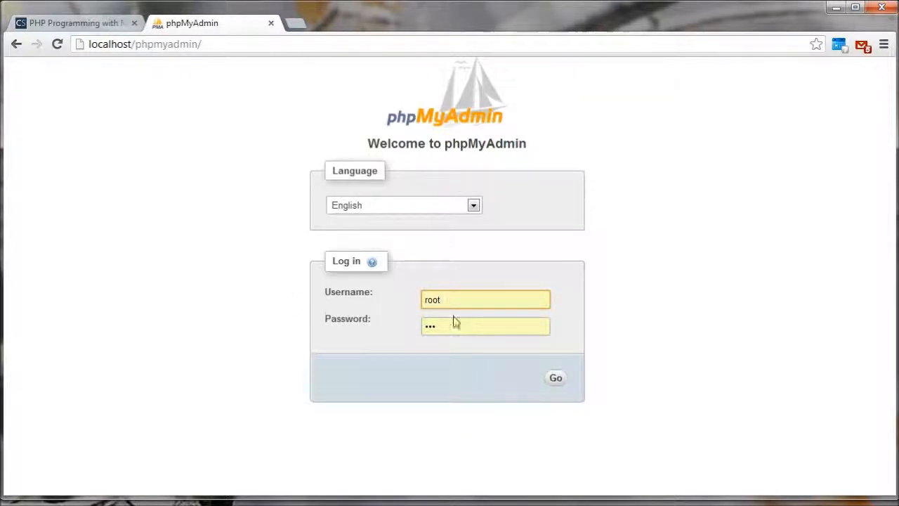
Step: Log in to phpMyAdmin as root with the prefilled credentials
{"action": "left_click_drag", "start_coordinate": [453, 299], "coordinate": [419, 296]}
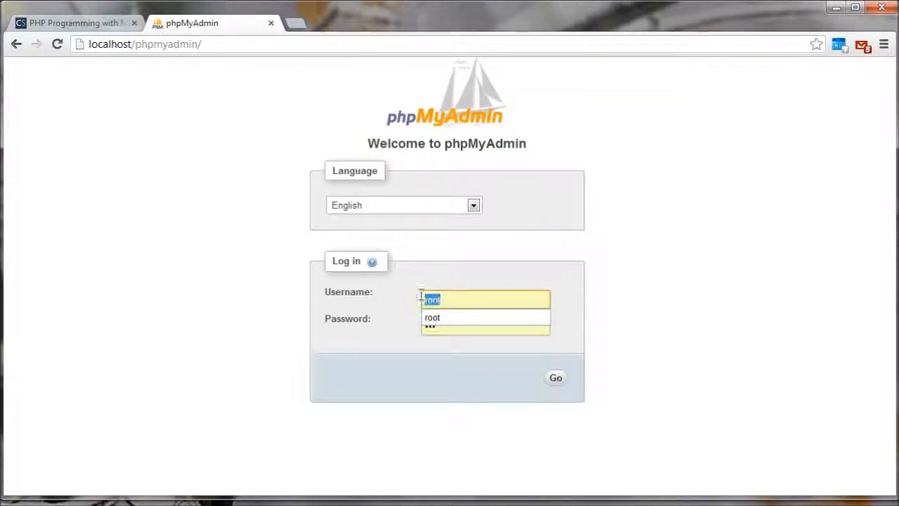
{"action": "left_click", "coordinate": [395, 308]}
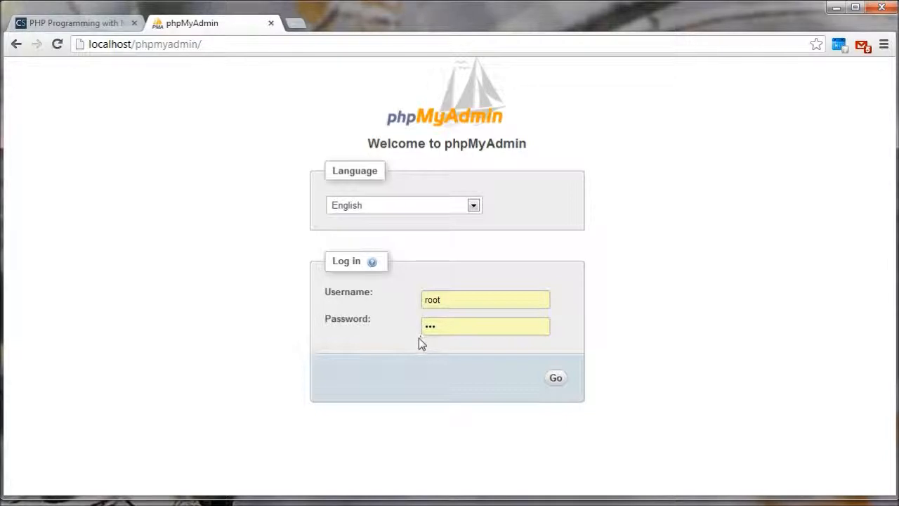
{"action": "left_click", "coordinate": [554, 379]}
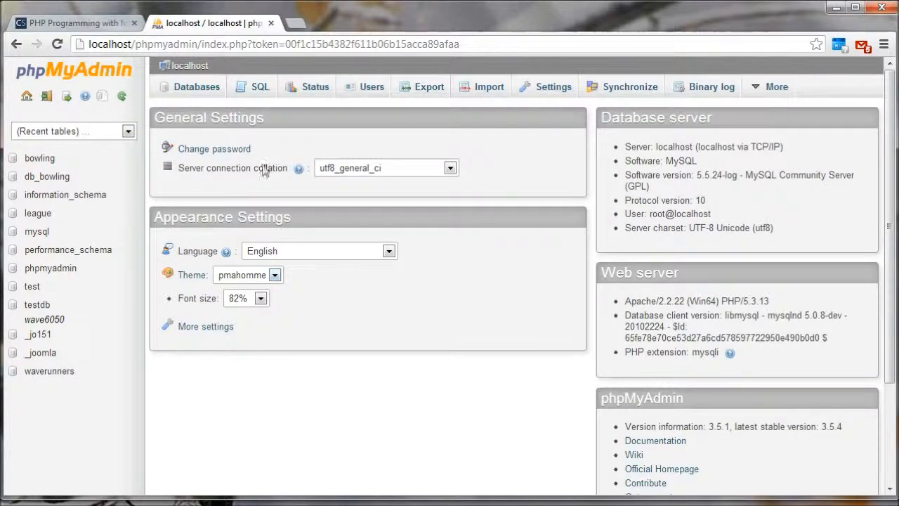
Step: Create a new database named Contact, leaving the collation unset
{"action": "left_click", "coordinate": [188, 91]}
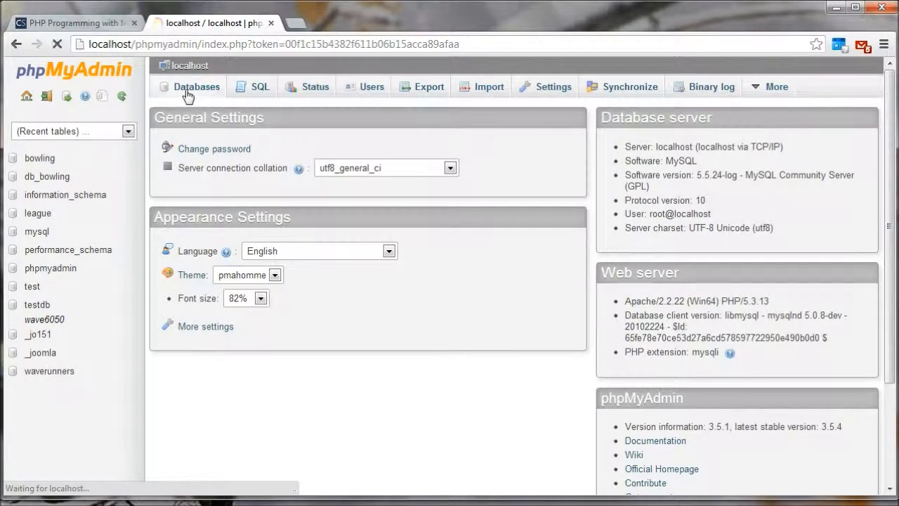
{"action": "left_click", "coordinate": [224, 195]}
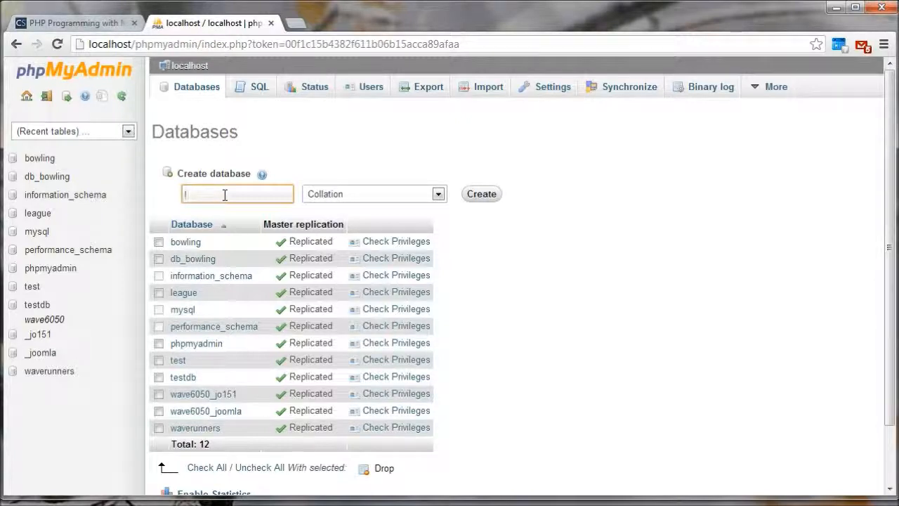
{"action": "type", "text": "p"}
{"action": "key", "text": "BackSpace"}
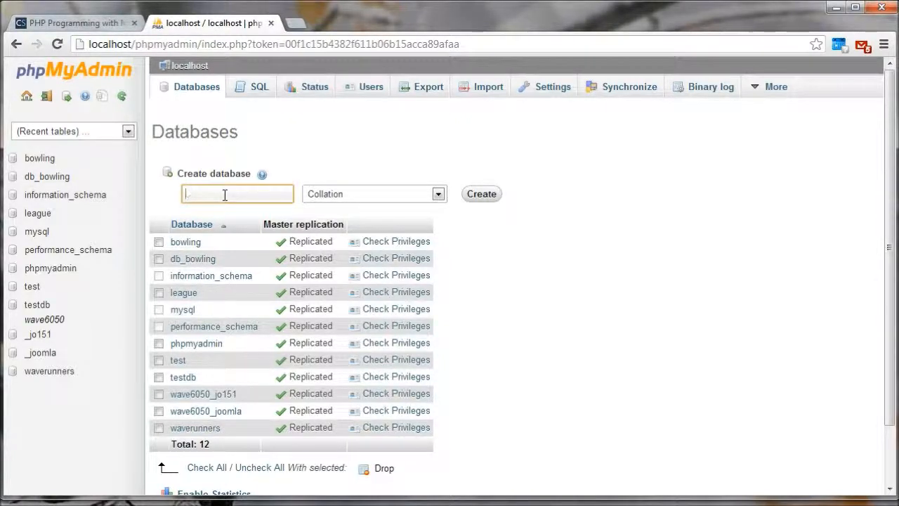
{"action": "type", "text": "Contact"}
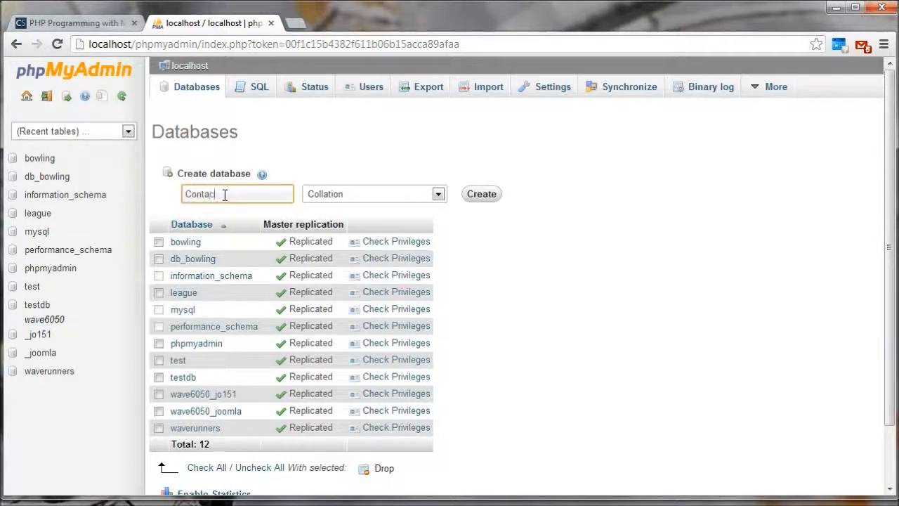
{"action": "left_click", "coordinate": [481, 195]}
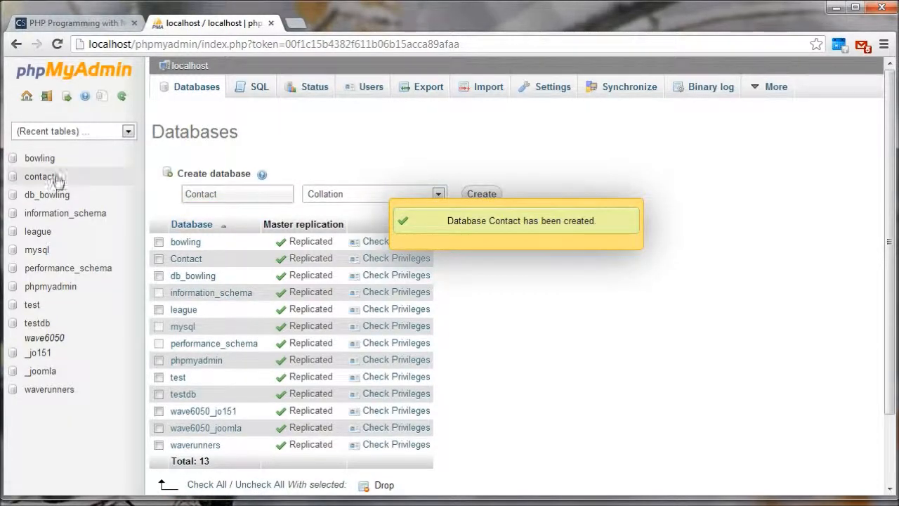
Step: Open the contact database, return to the phpMyAdmin home page and reopen the database
{"action": "left_click", "coordinate": [32, 177]}
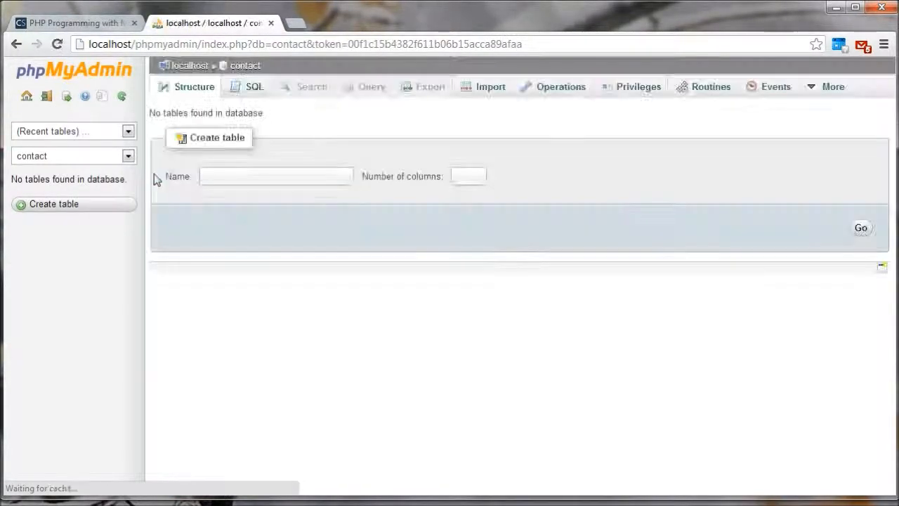
{"action": "left_click", "coordinate": [26, 98]}
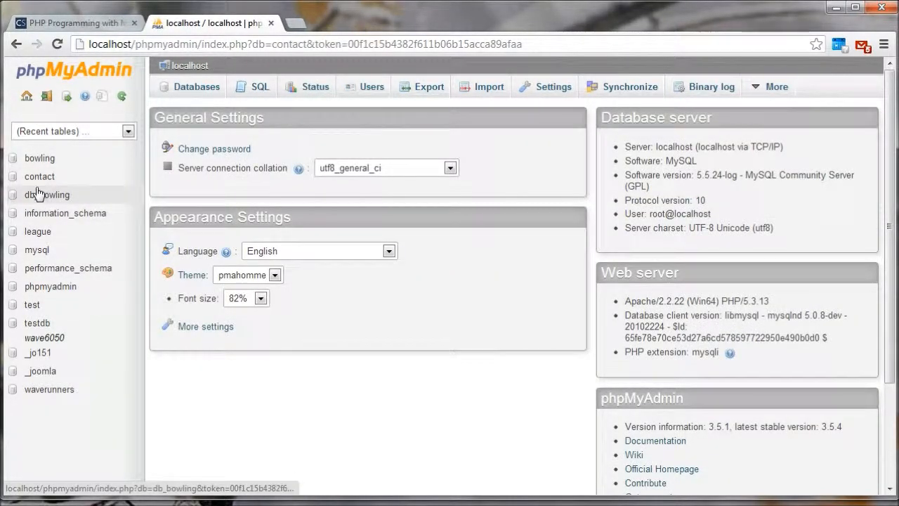
{"action": "left_click", "coordinate": [35, 179]}
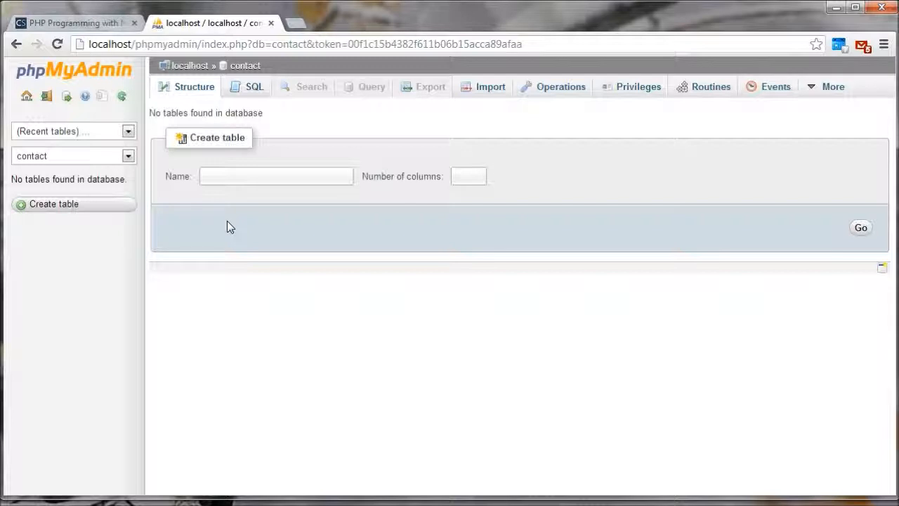
Step: View the SQL query page of the contact database and return to its structure page
{"action": "left_click", "coordinate": [253, 179]}
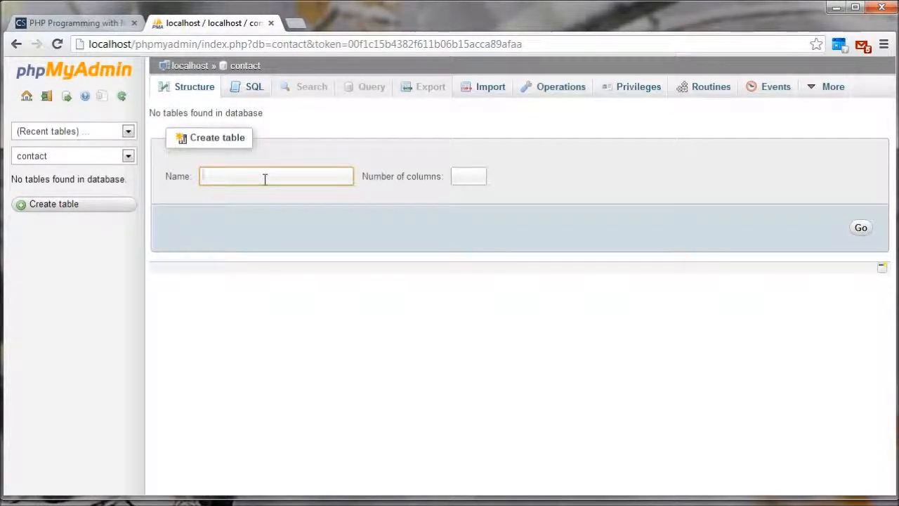
{"action": "left_click", "coordinate": [255, 86]}
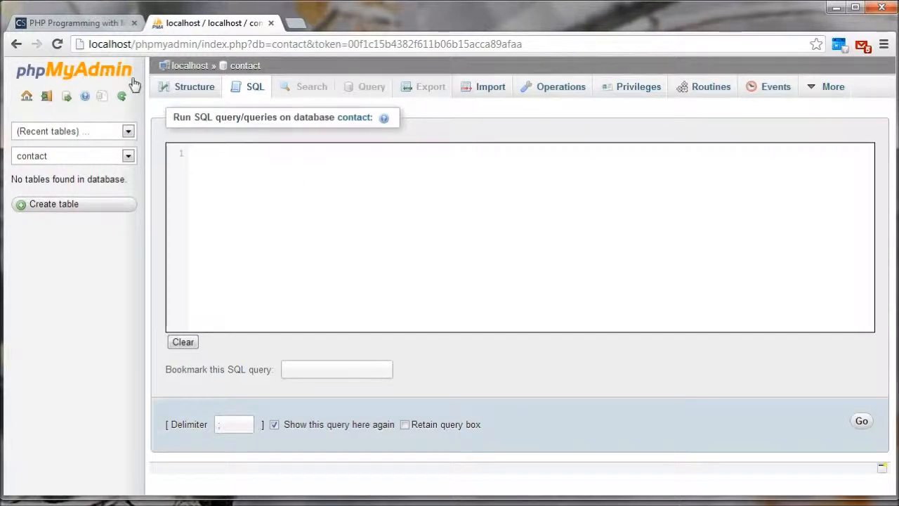
{"action": "left_click", "coordinate": [180, 89]}
Step: Start a new table named Person with 4 columns in the contact database
{"action": "left_click", "coordinate": [240, 177]}
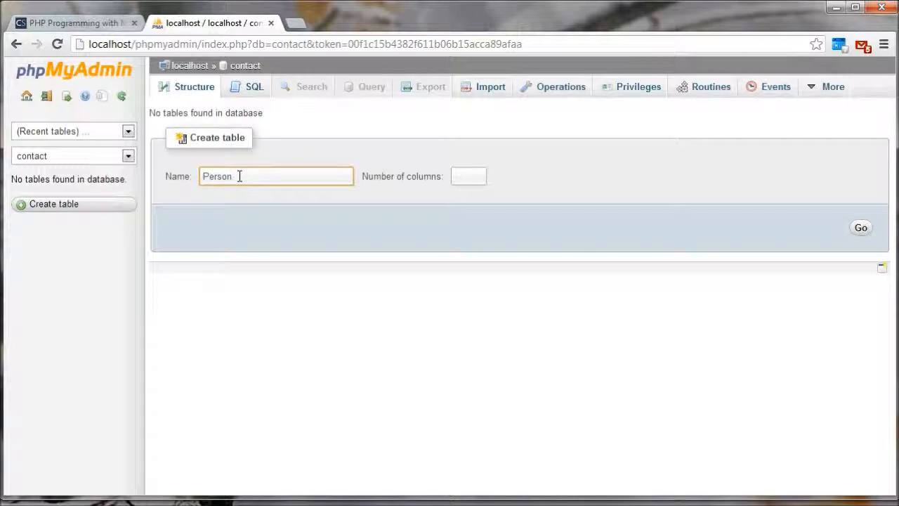
{"action": "left_click", "coordinate": [480, 176]}
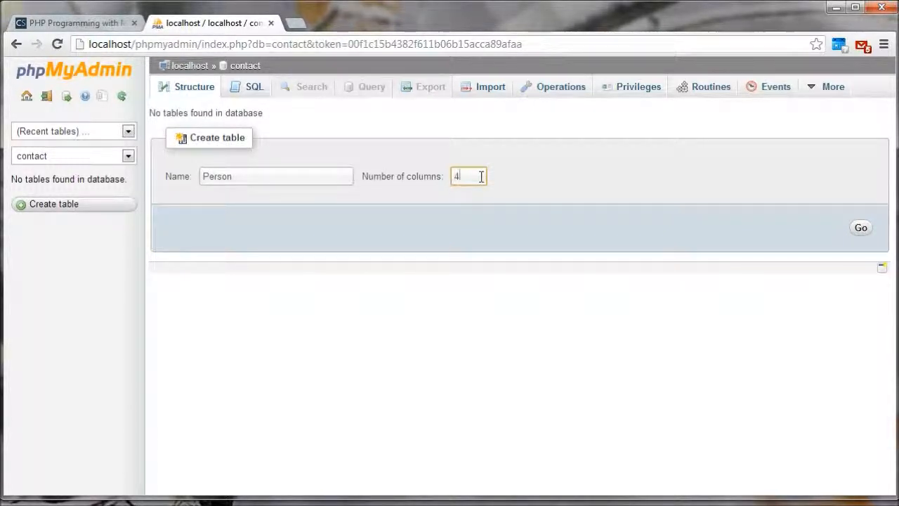
{"action": "left_click", "coordinate": [858, 229]}
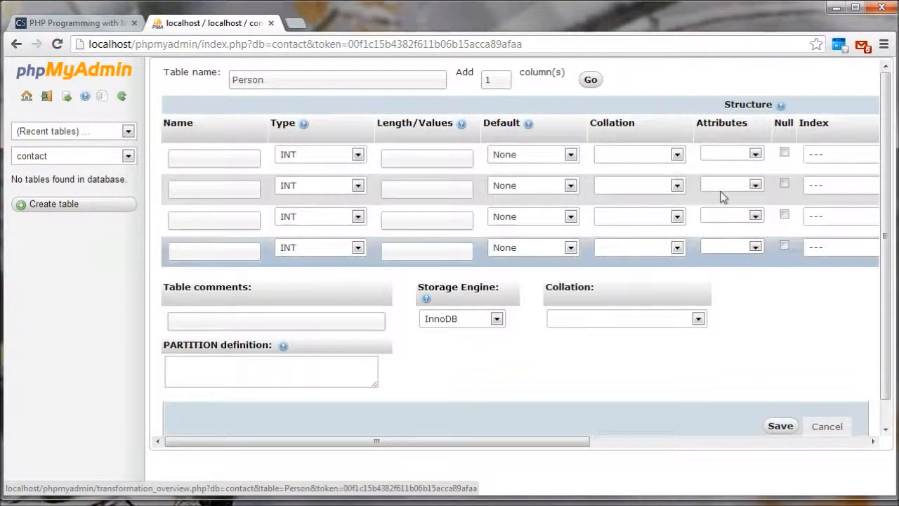
Step: Define the first column as id with a PRIMARY index and auto-increment enabled
{"action": "left_click", "coordinate": [238, 158]}
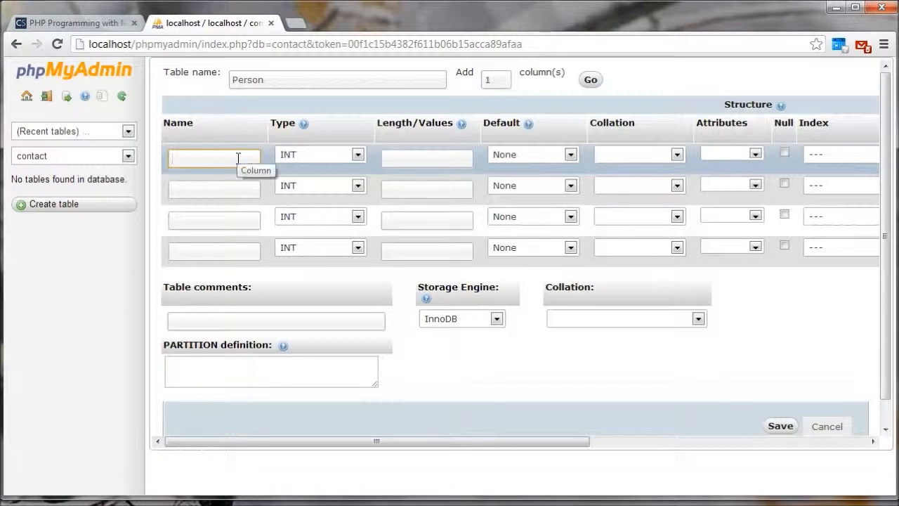
{"action": "type", "text": "id"}
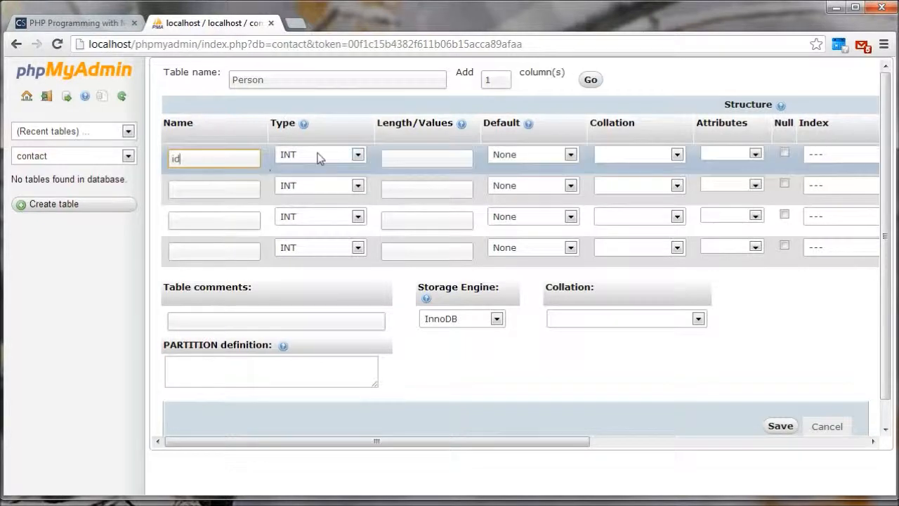
{"action": "left_click", "coordinate": [834, 156]}
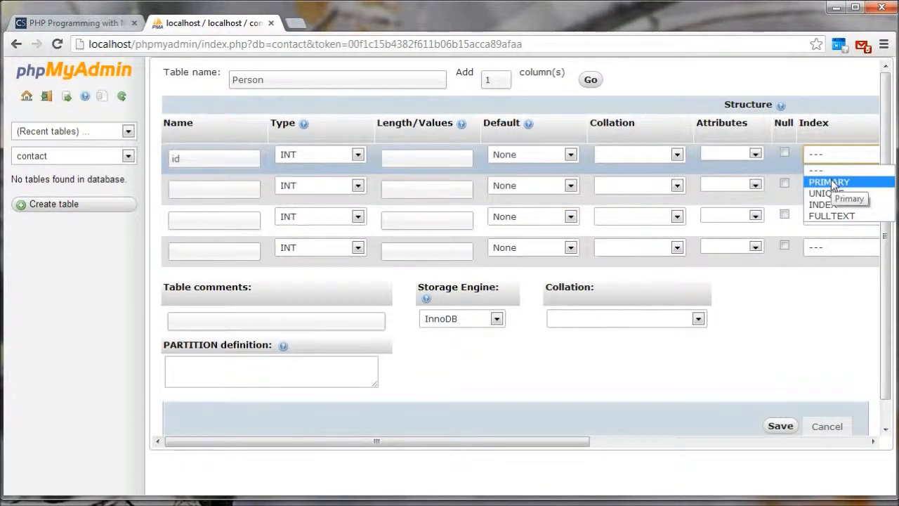
{"action": "left_click", "coordinate": [825, 182]}
{"action": "left_click", "coordinate": [755, 154]}
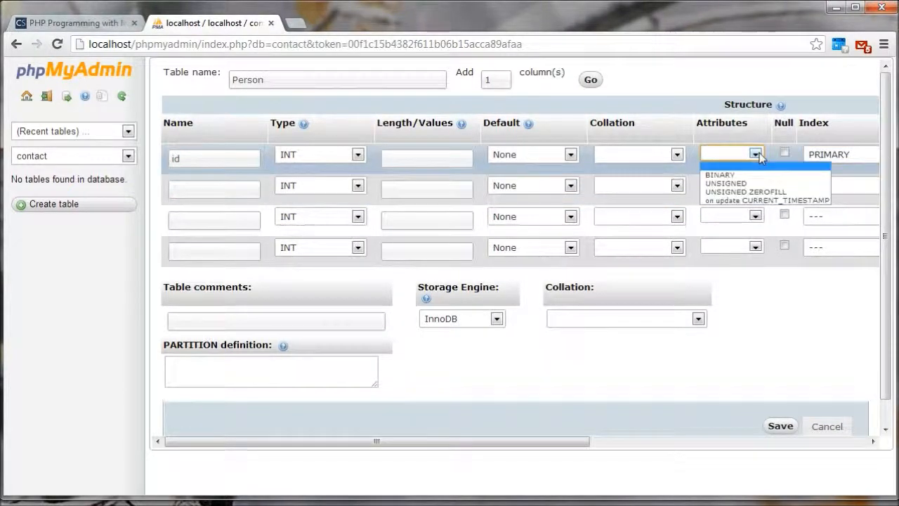
{"action": "left_click", "coordinate": [758, 153]}
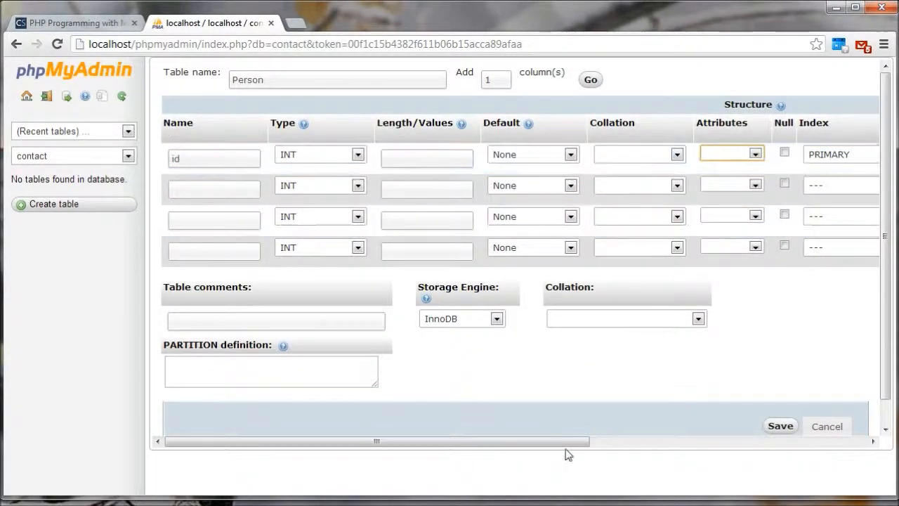
{"action": "left_click_drag", "start_coordinate": [582, 441], "coordinate": [727, 442]}
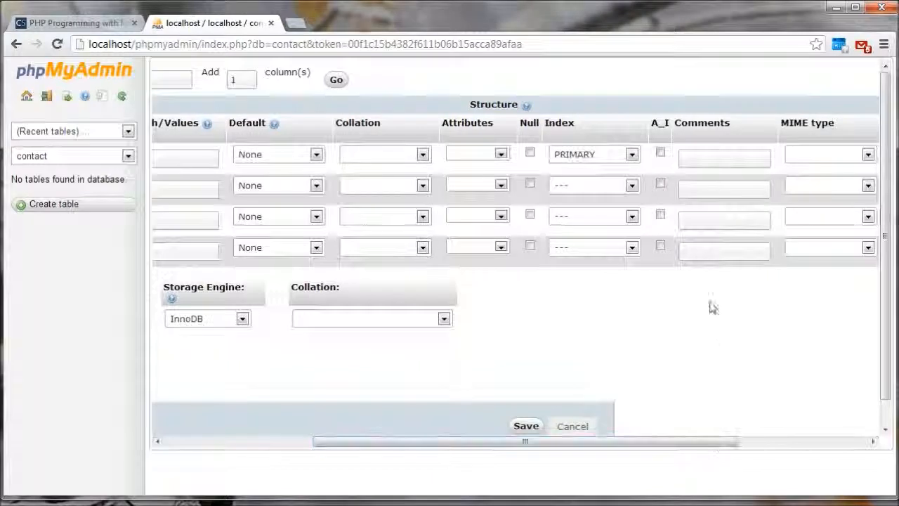
{"action": "left_click", "coordinate": [660, 152]}
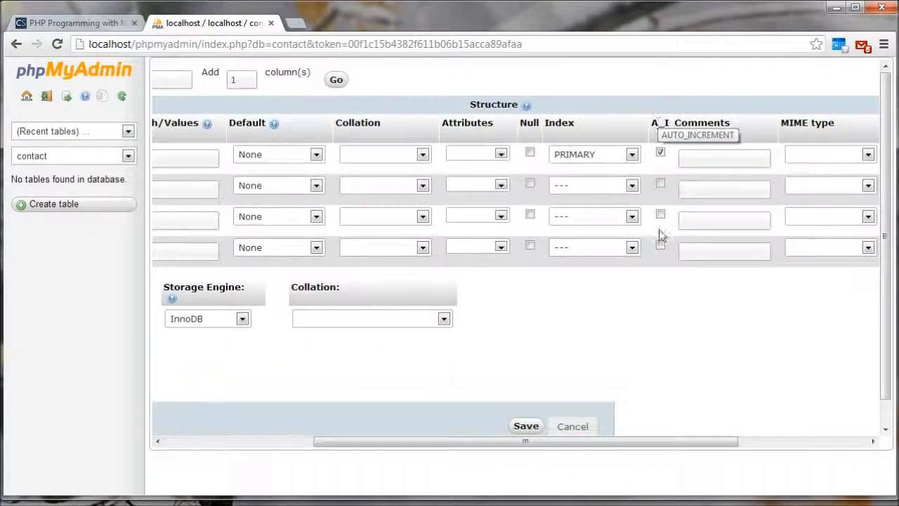
Step: Name the remaining three columns FirstName, LastName and EMail
{"action": "left_click_drag", "start_coordinate": [635, 449], "coordinate": [487, 450]}
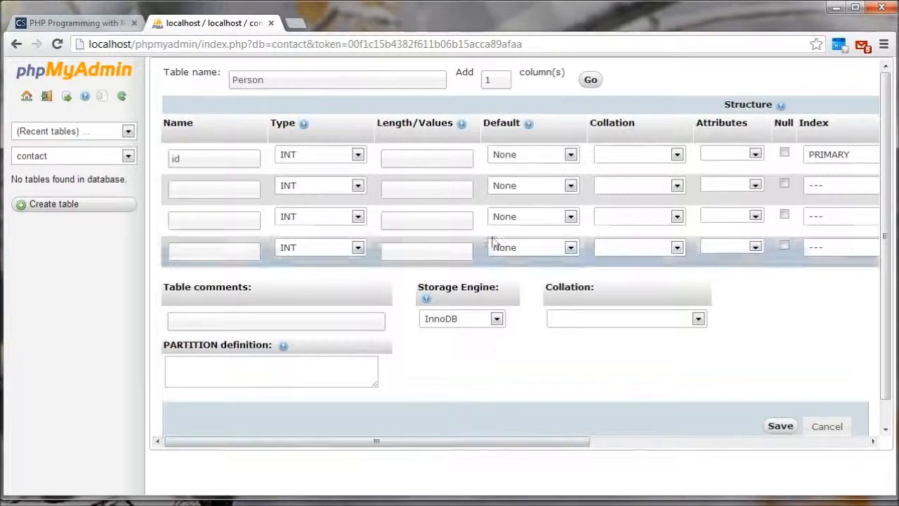
{"action": "left_click", "coordinate": [237, 190]}
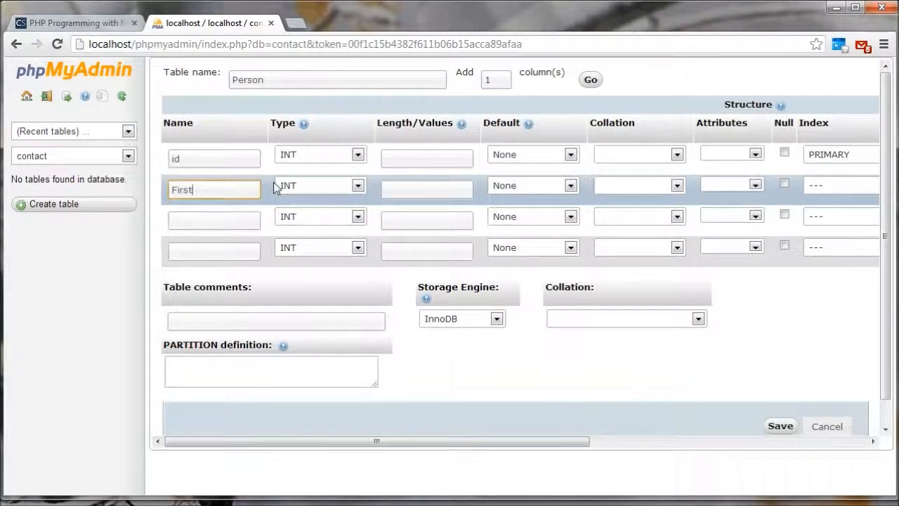
{"action": "type", "text": "FirstName"}
{"action": "left_click", "coordinate": [213, 219]}
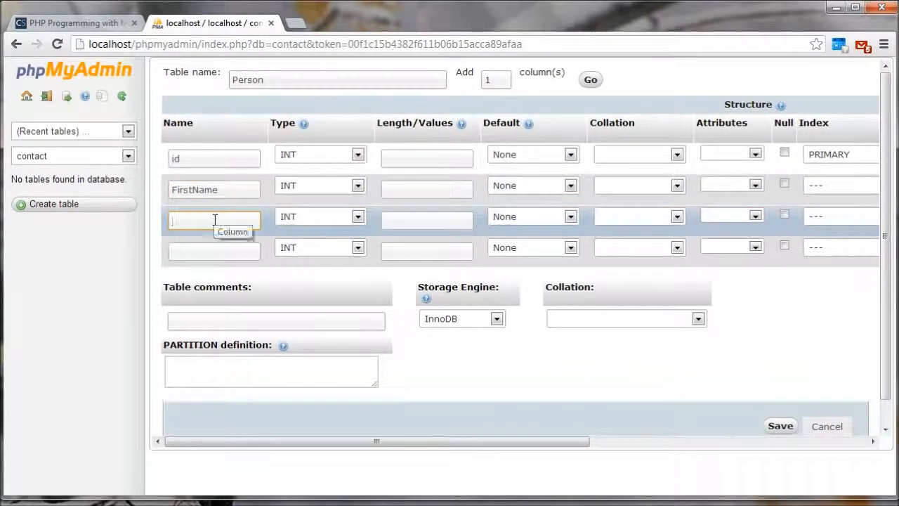
{"action": "type", "text": "LastName"}
{"action": "left_click", "coordinate": [196, 249]}
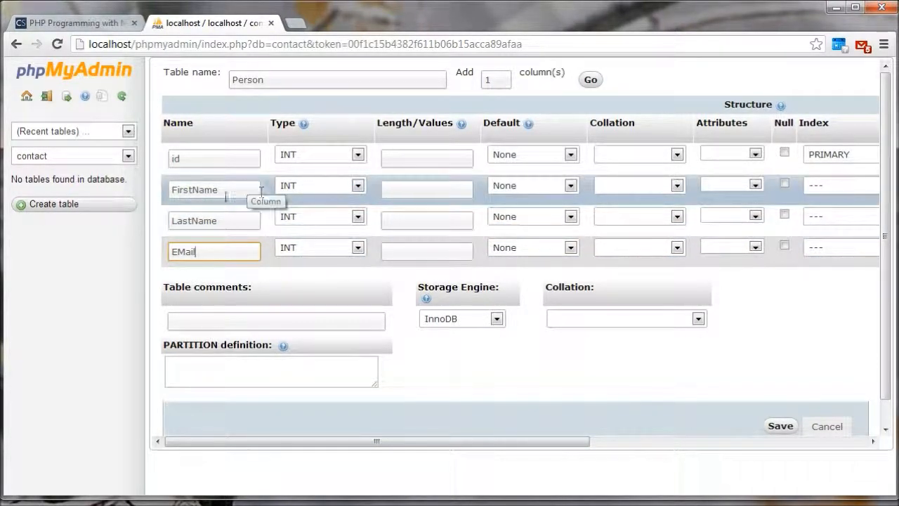
Step: Set the FirstName and LastName columns to type VARCHAR with a length of 30 each
{"action": "left_click", "coordinate": [360, 187]}
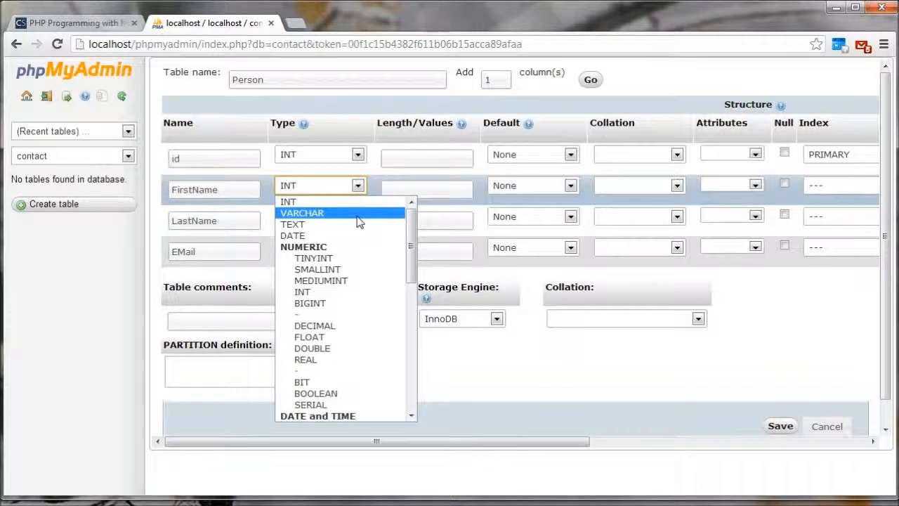
{"action": "left_click", "coordinate": [358, 215]}
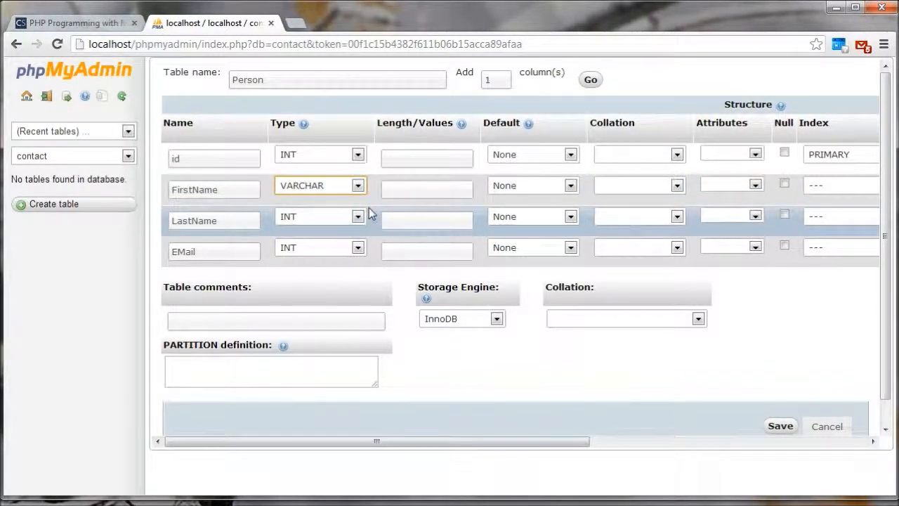
{"action": "left_click", "coordinate": [430, 187]}
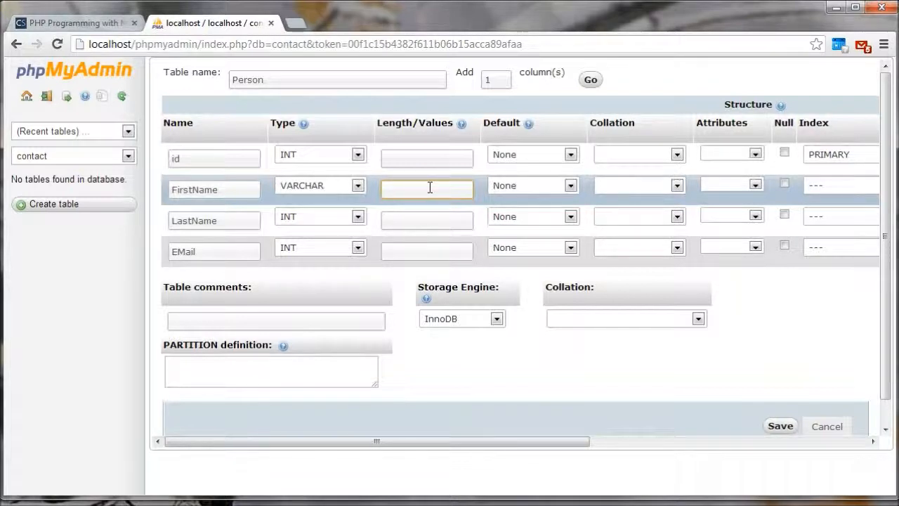
{"action": "left_click", "coordinate": [358, 217]}
{"action": "left_click", "coordinate": [349, 246]}
{"action": "left_click", "coordinate": [424, 221]}
{"action": "type", "text": "30"}
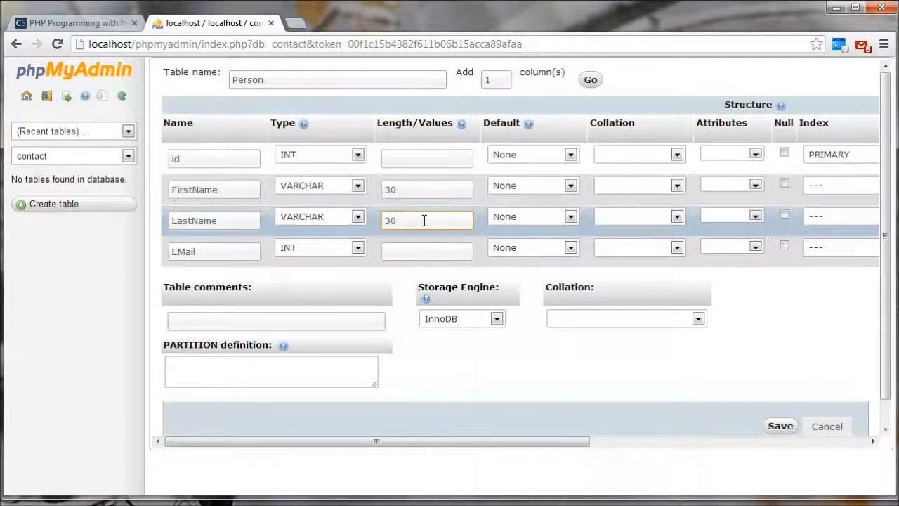
Step: Set the EMail column to type VARCHAR with a length of 50
{"action": "left_click", "coordinate": [357, 247]}
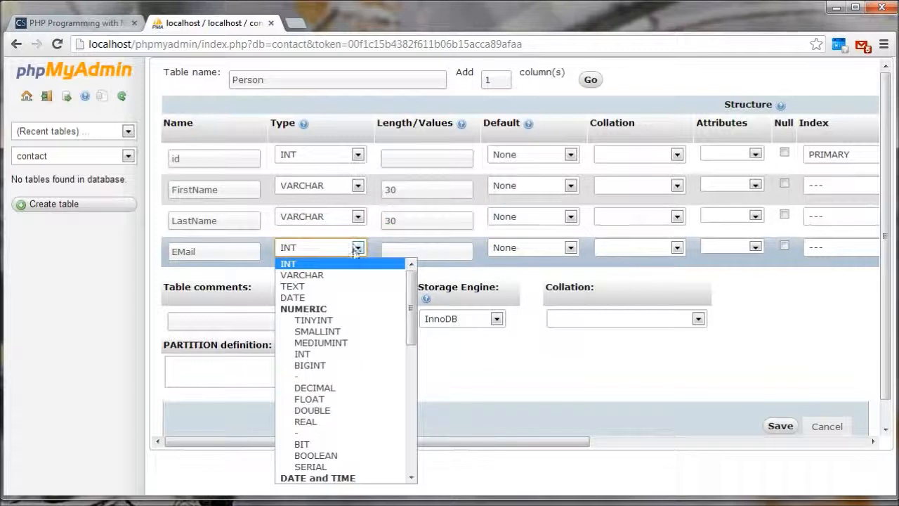
{"action": "left_click", "coordinate": [342, 275]}
{"action": "left_click", "coordinate": [425, 254]}
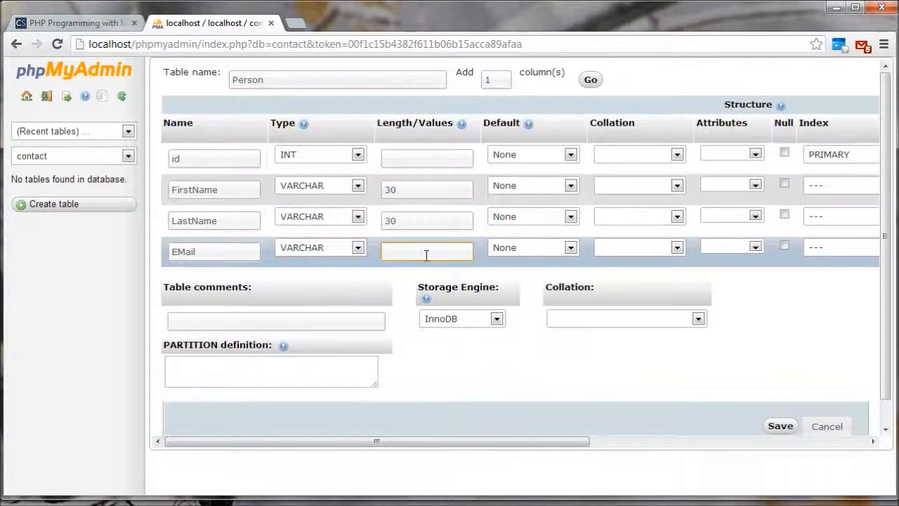
{"action": "type", "text": "50"}
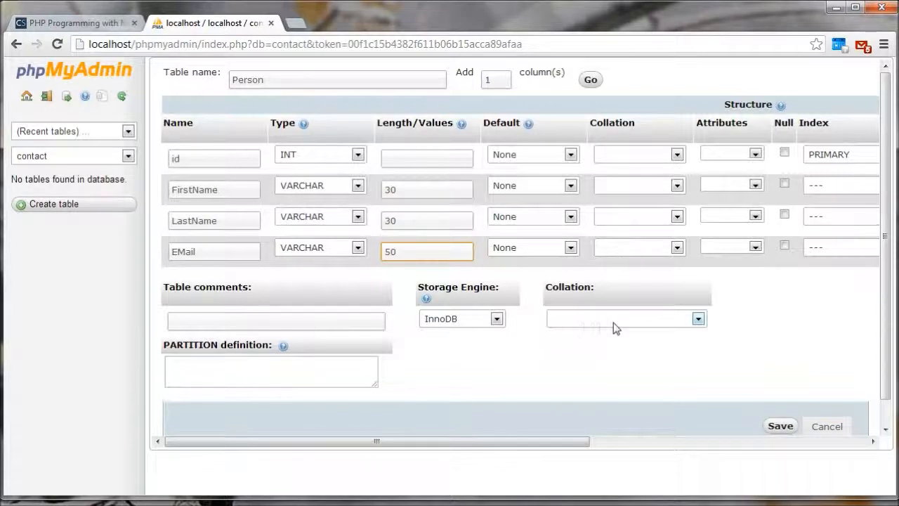
Step: Choose InnoDB as the storage engine and save the new Person table
{"action": "left_click", "coordinate": [497, 318]}
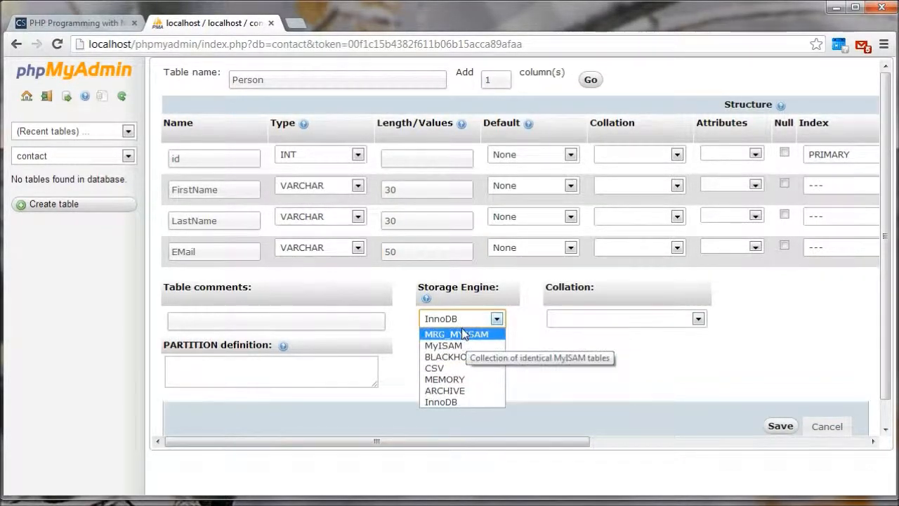
{"action": "left_click", "coordinate": [441, 402]}
{"action": "left_click", "coordinate": [780, 425]}
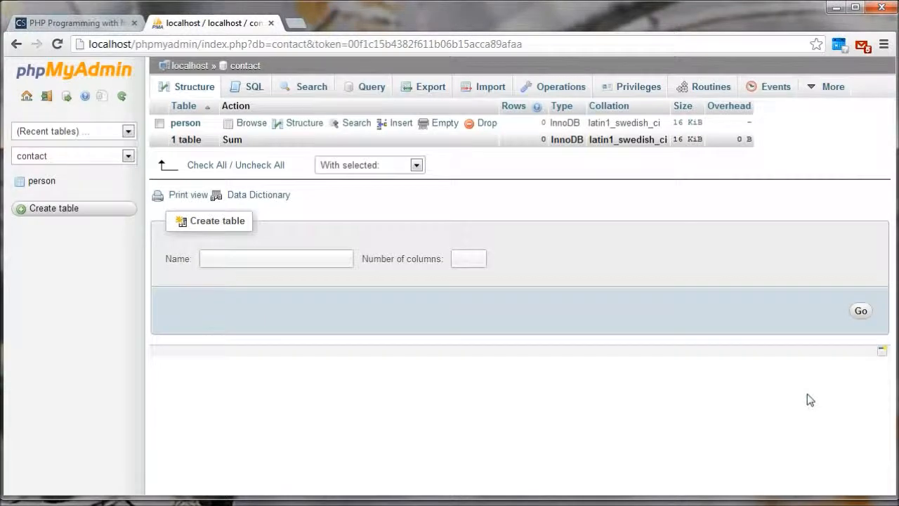
Step: Open the person table and insert a first record with the contact's first name, last name and e-mail, leaving id empty
{"action": "left_click", "coordinate": [40, 184]}
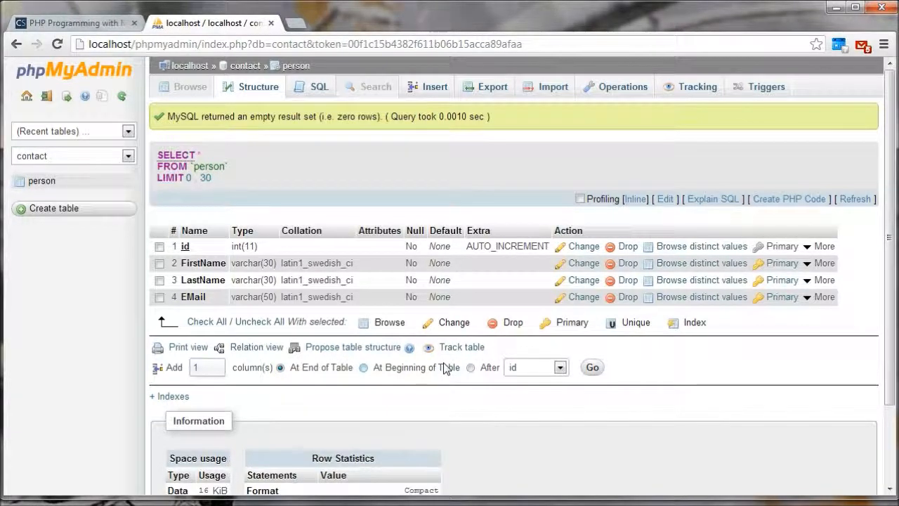
{"action": "left_click", "coordinate": [429, 88]}
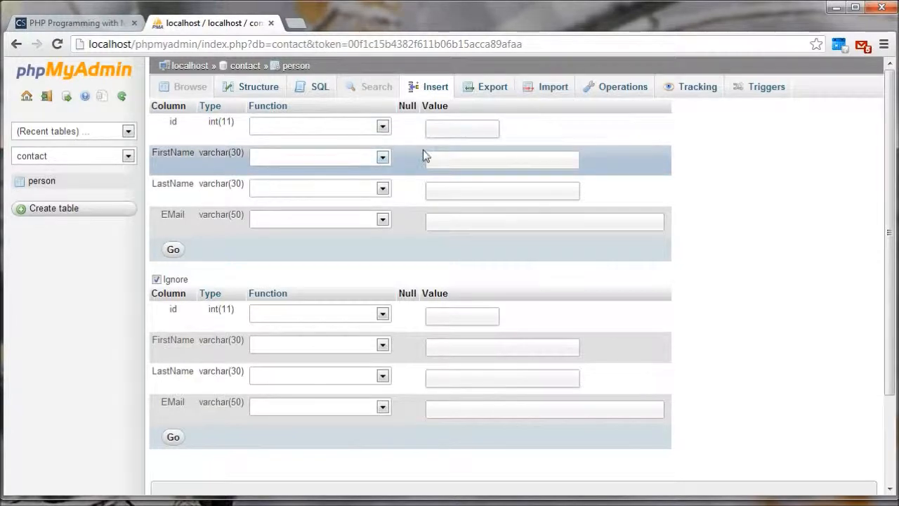
{"action": "left_click", "coordinate": [462, 161]}
{"action": "key", "text": "Tab"}
{"action": "key", "text": "Tab"}
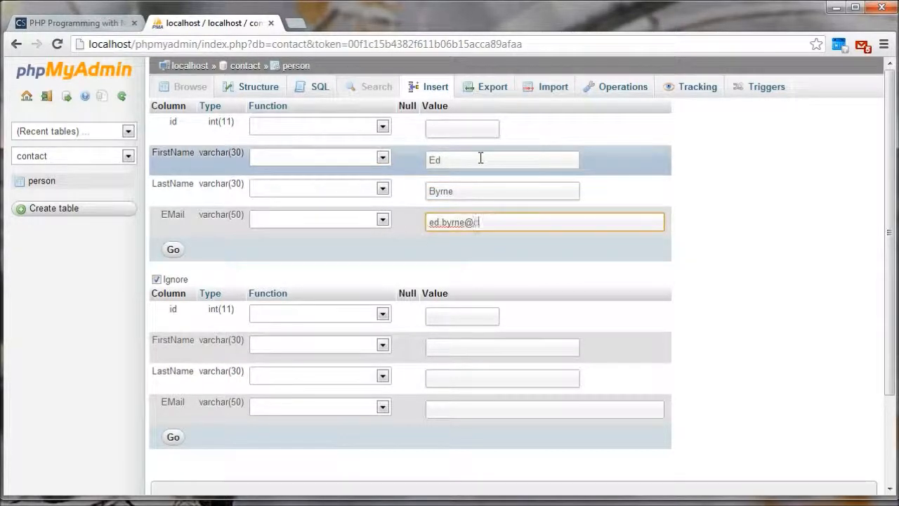
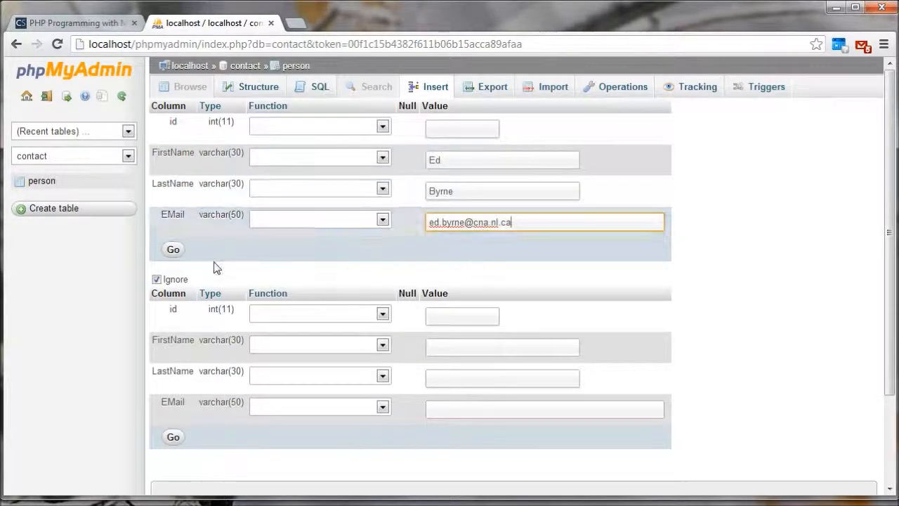
{"action": "left_click", "coordinate": [174, 251]}
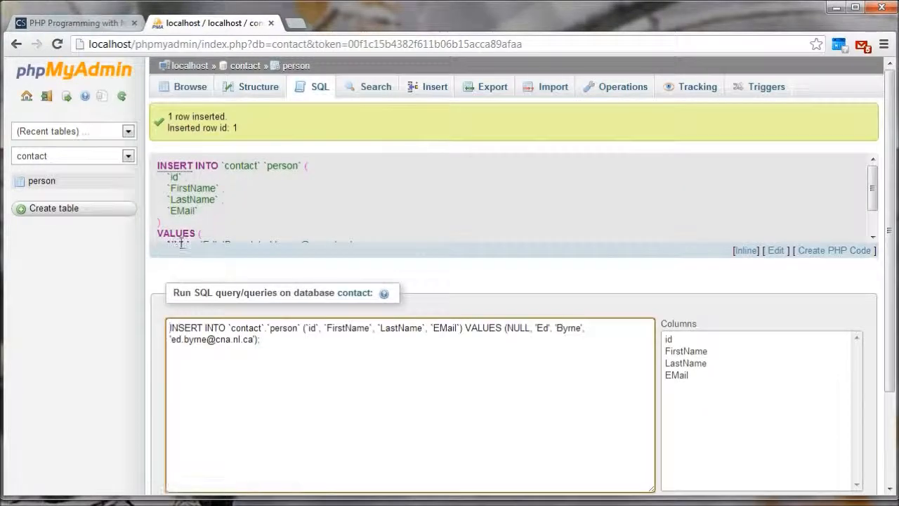
Step: Examine the SQL INSERT statement generated for the first record, and browse the person table's rows
{"action": "scroll", "coordinate": [219, 181], "scroll_direction": "down", "scroll_amount": 3}
{"action": "scroll", "coordinate": [221, 181], "scroll_direction": "up", "scroll_amount": 3}
{"action": "left_click_drag", "start_coordinate": [158, 166], "coordinate": [158, 140]}
{"action": "left_click", "coordinate": [296, 224]}
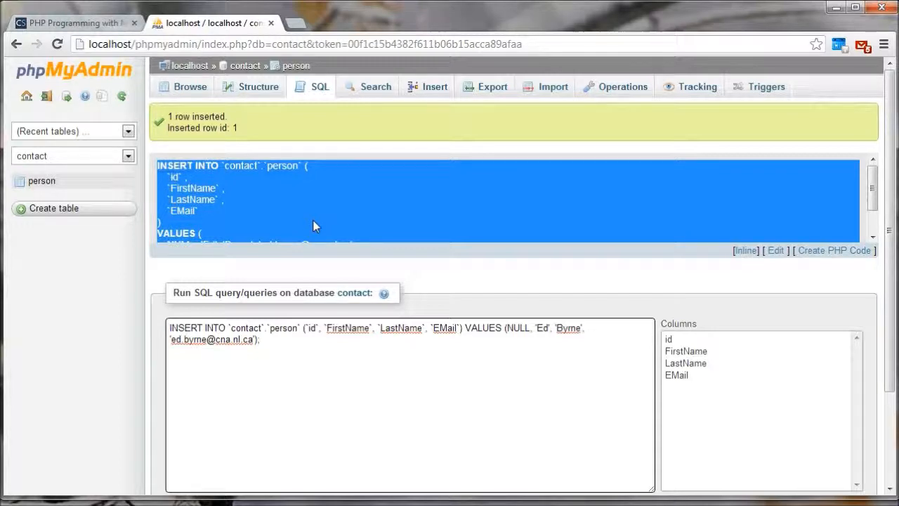
{"action": "scroll", "coordinate": [314, 226], "scroll_direction": "down", "scroll_amount": 3}
{"action": "scroll", "coordinate": [273, 276], "scroll_direction": "down", "scroll_amount": 1}
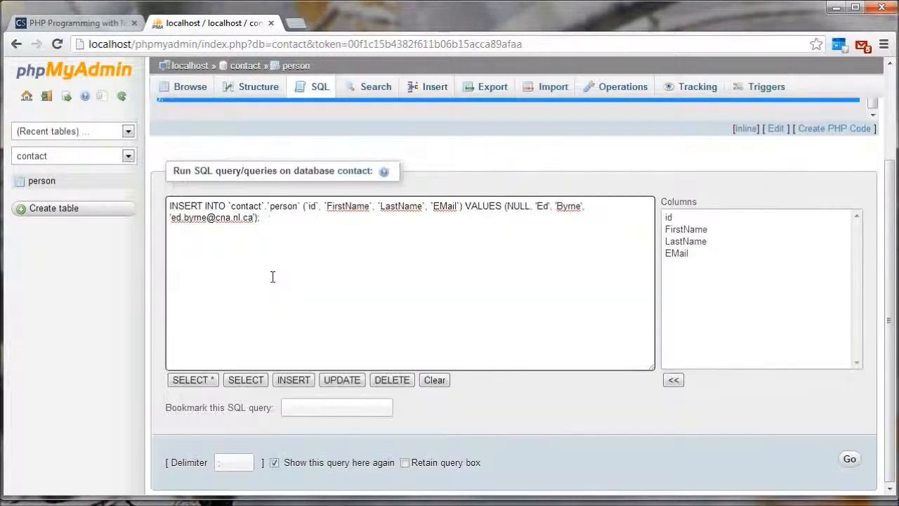
{"action": "scroll", "coordinate": [273, 279], "scroll_direction": "up", "scroll_amount": 2}
{"action": "left_click", "coordinate": [43, 181]}
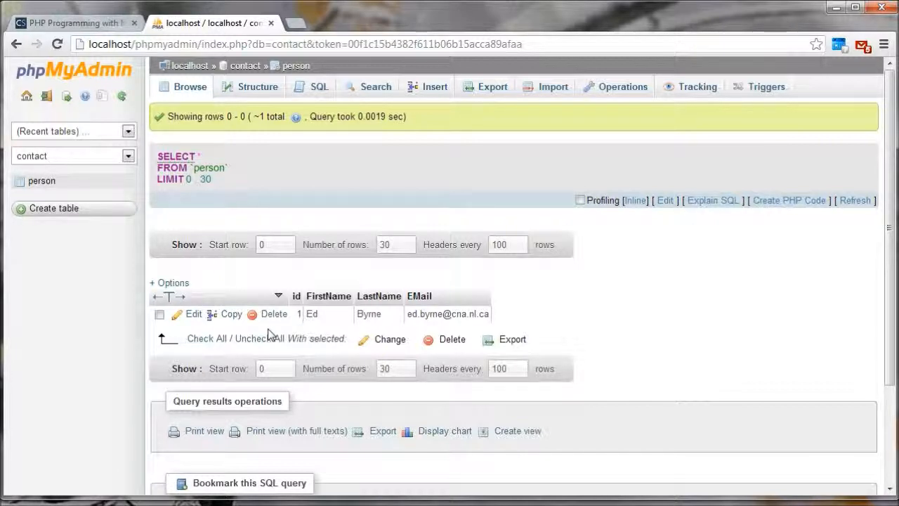
Step: Insert a second record into the person table with another contact's first name, last name and e-mail, leaving id empty
{"action": "left_click", "coordinate": [439, 93]}
{"action": "left_click", "coordinate": [455, 162]}
{"action": "type", "text": "John"}
{"action": "key", "text": "Tab"}
{"action": "type", "text": "Doe"}
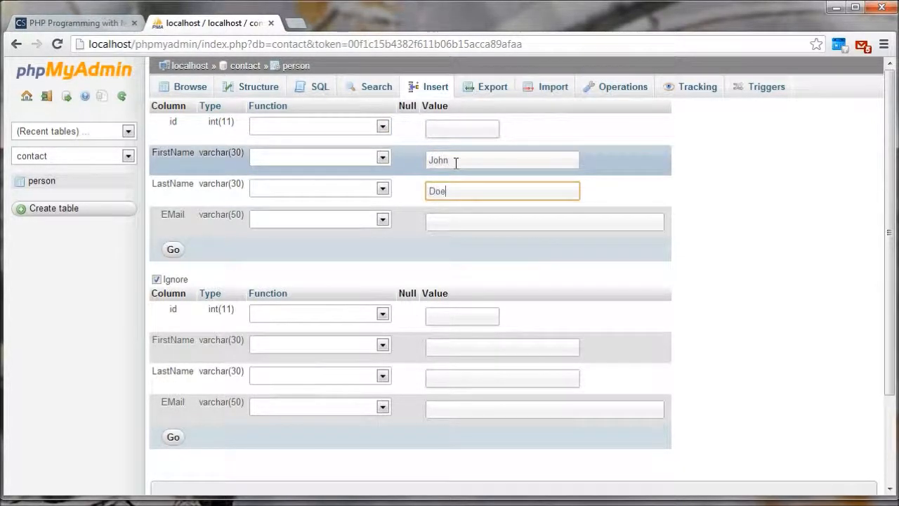
{"action": "left_click", "coordinate": [465, 222]}
{"action": "type", "text": "JD@somewhere.com"}
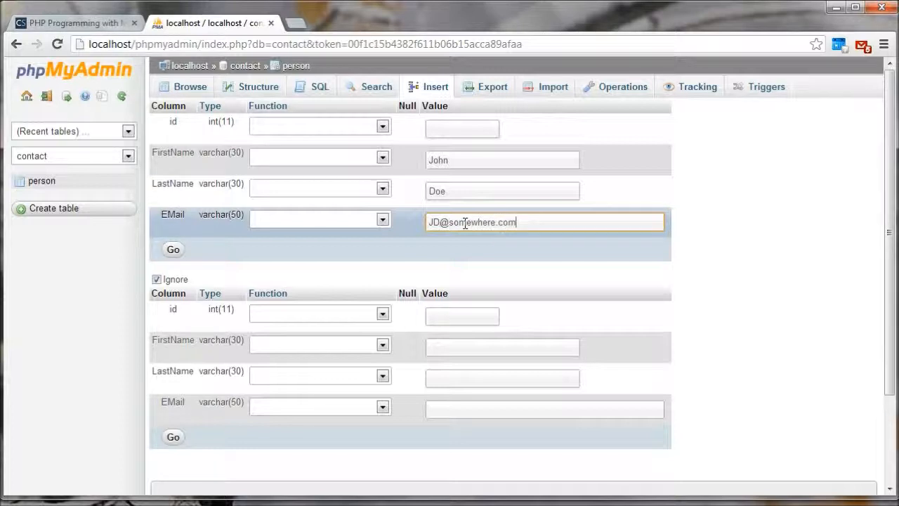
{"action": "left_click", "coordinate": [173, 251]}
Step: Review the person table's stored records and its column structure, ending on the list of records
{"action": "scroll", "coordinate": [243, 328], "scroll_direction": "down", "scroll_amount": 2}
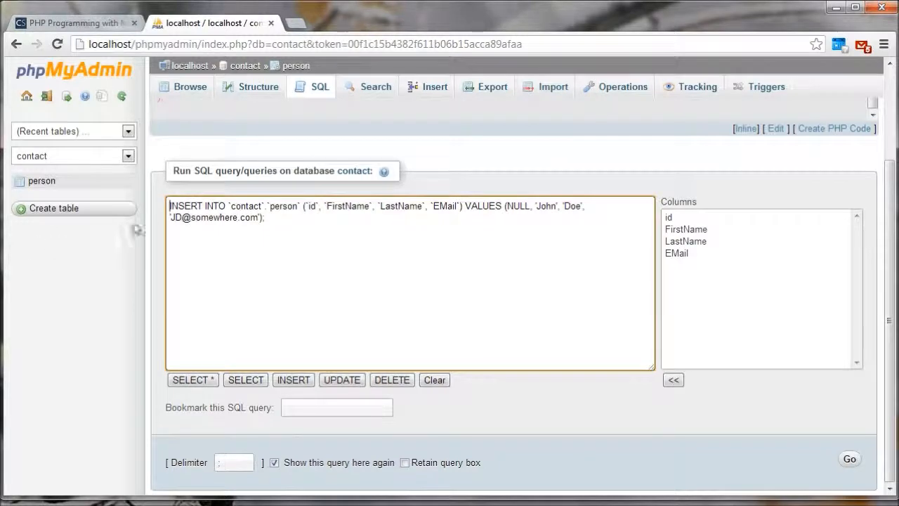
{"action": "left_click", "coordinate": [41, 182]}
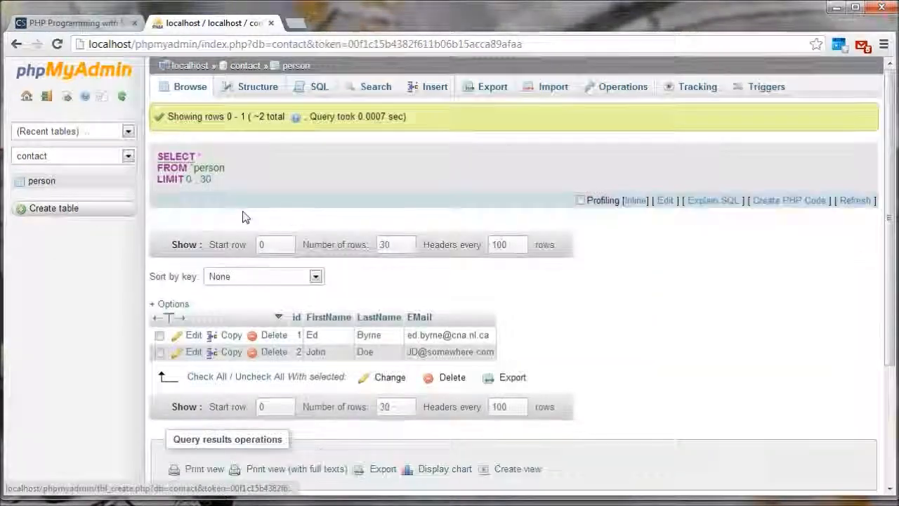
{"action": "scroll", "coordinate": [244, 217], "scroll_direction": "down", "scroll_amount": 2}
{"action": "scroll", "coordinate": [250, 198], "scroll_direction": "up", "scroll_amount": 1}
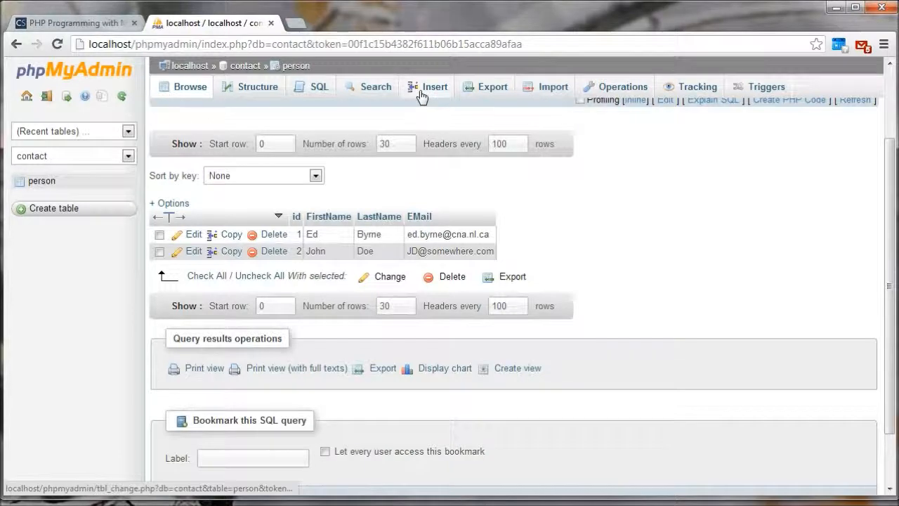
{"action": "left_click", "coordinate": [252, 88]}
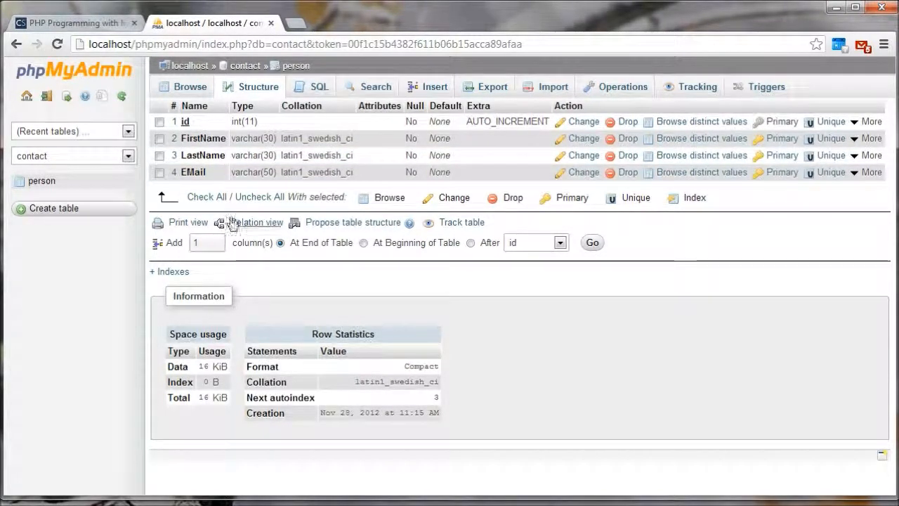
{"action": "left_click", "coordinate": [50, 184]}
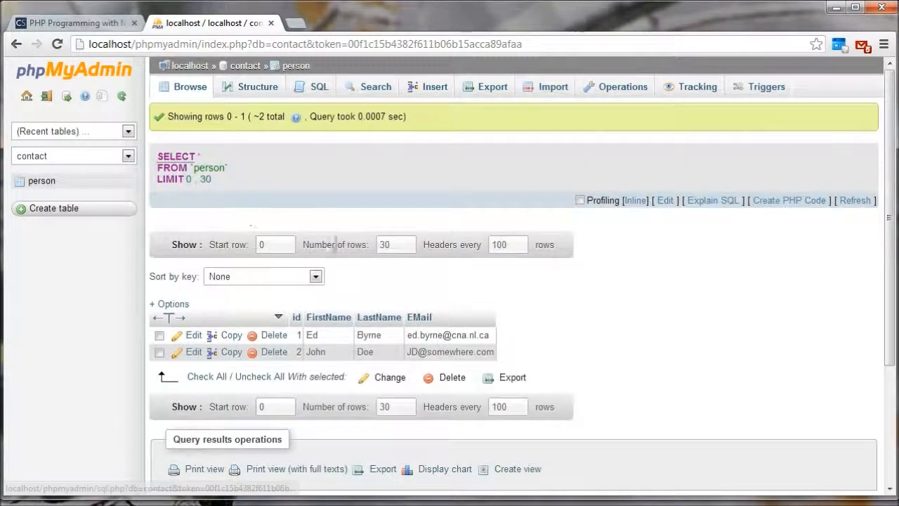